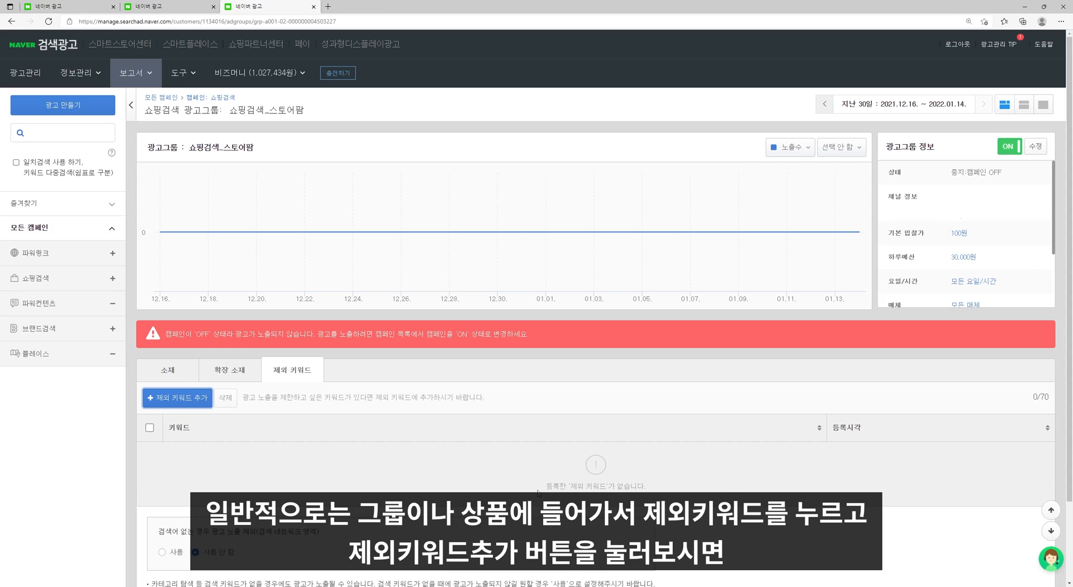
# - Open the form for adding excluded keywords to the ad group and view its exposed keywords for 2021.10.17 to 2022.01.14
pyautogui.click(186, 398)
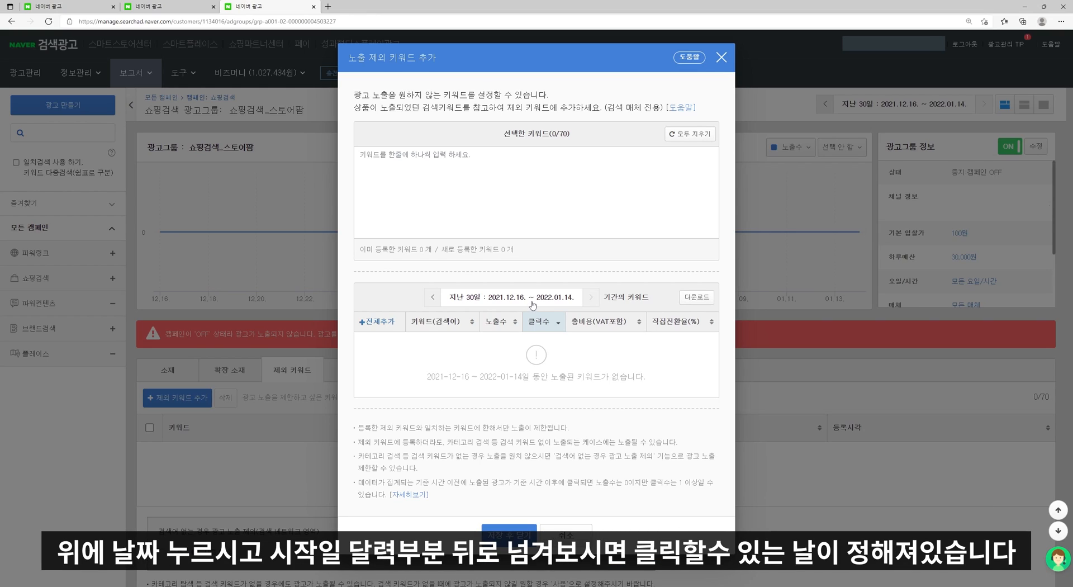
pyautogui.click(533, 304)
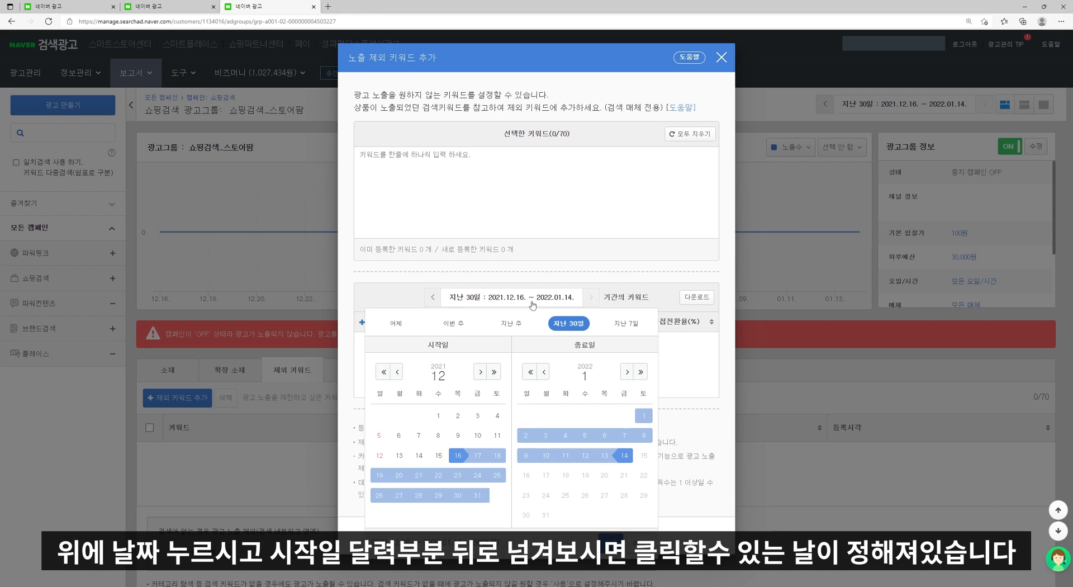
pyautogui.click(397, 372)
pyautogui.click(398, 372)
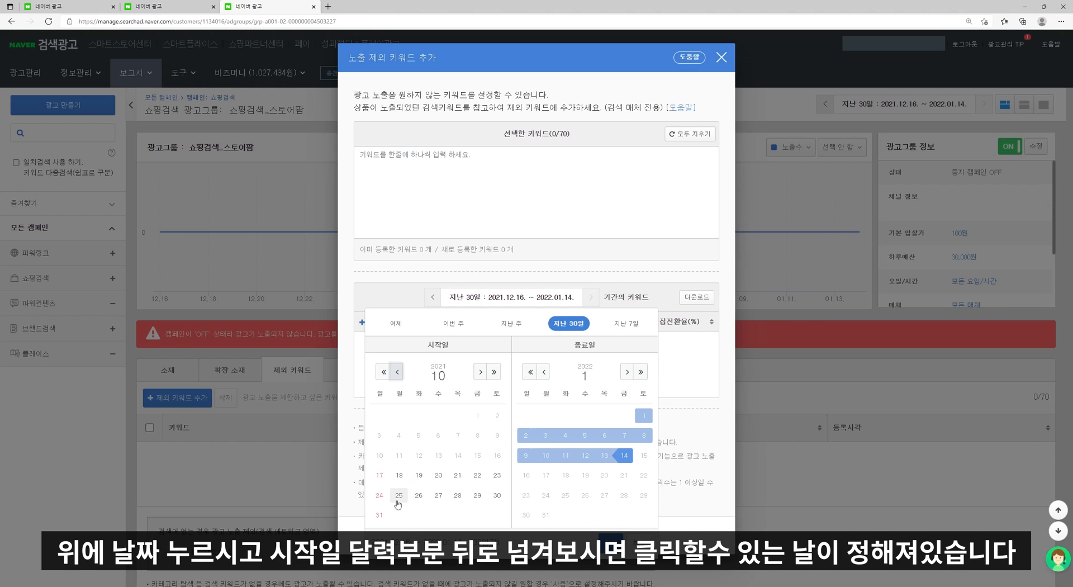
pyautogui.click(379, 475)
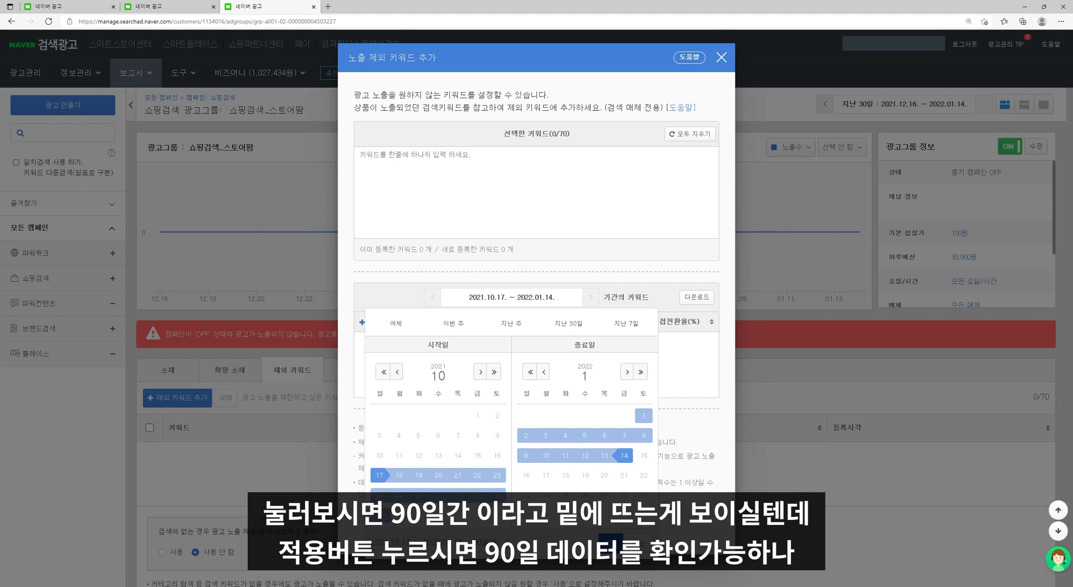
pyautogui.click(611, 538)
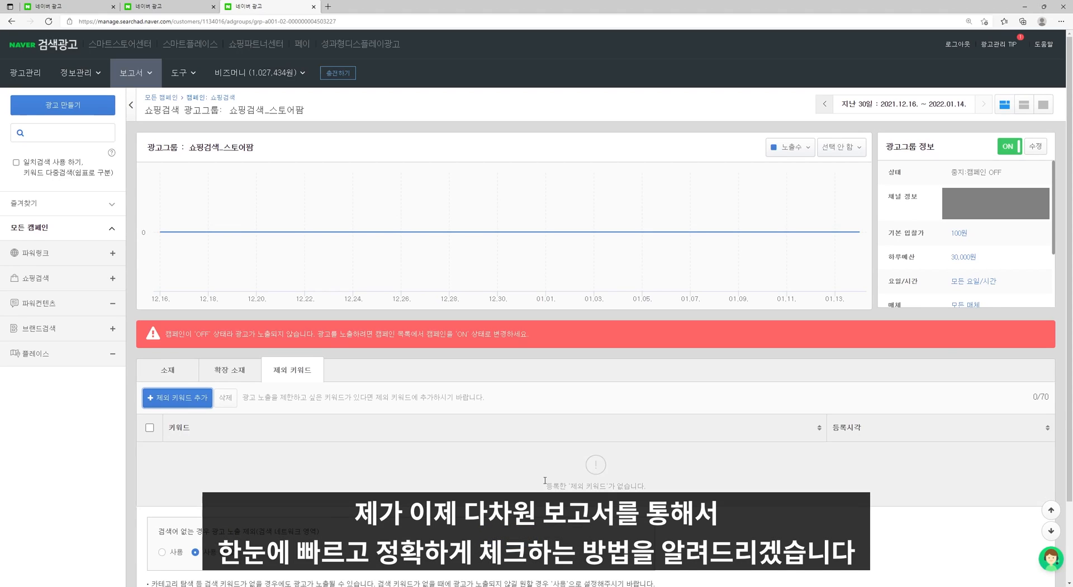
# - Start a new conversion (전환) report in the multidimensional reports (다차원 보고서)
pyautogui.click(134, 73)
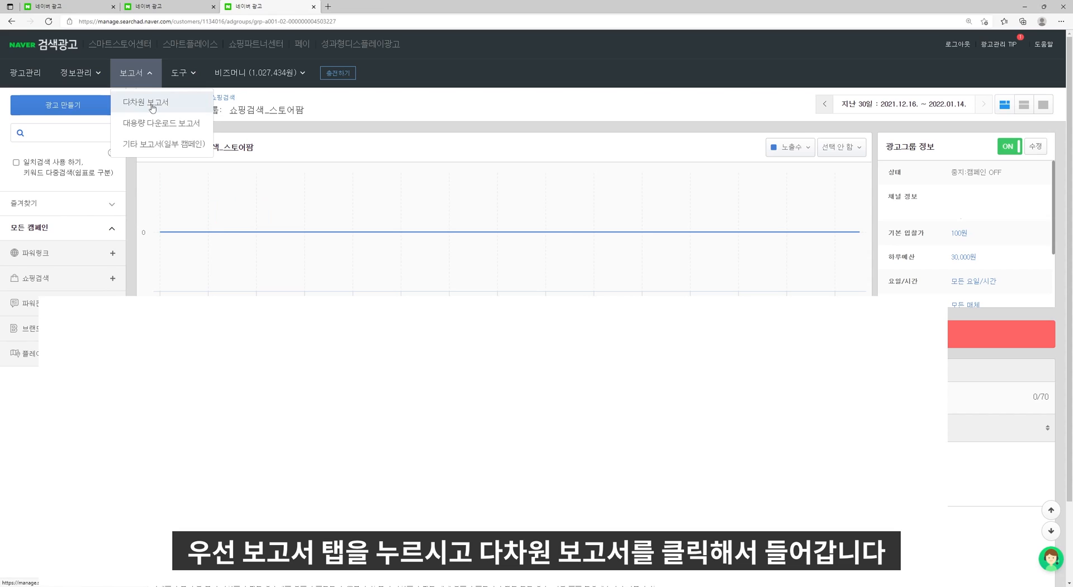
pyautogui.click(152, 106)
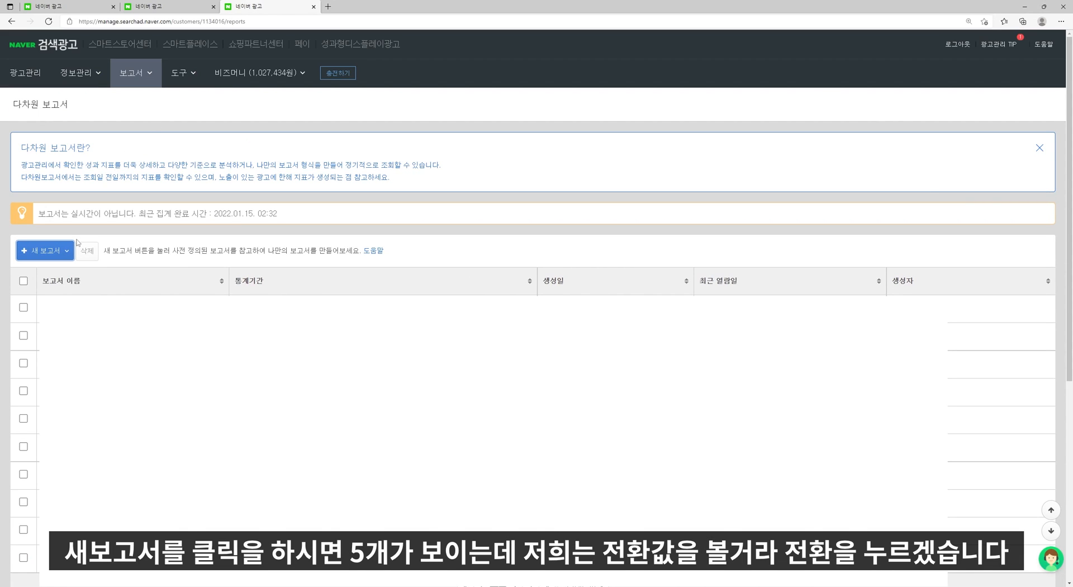
pyautogui.click(52, 252)
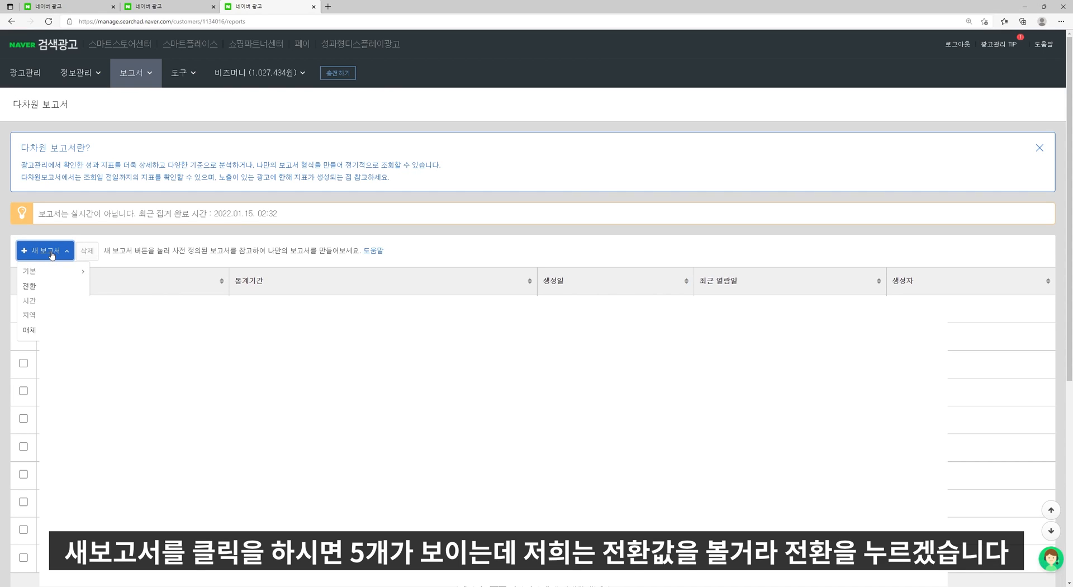
pyautogui.click(47, 292)
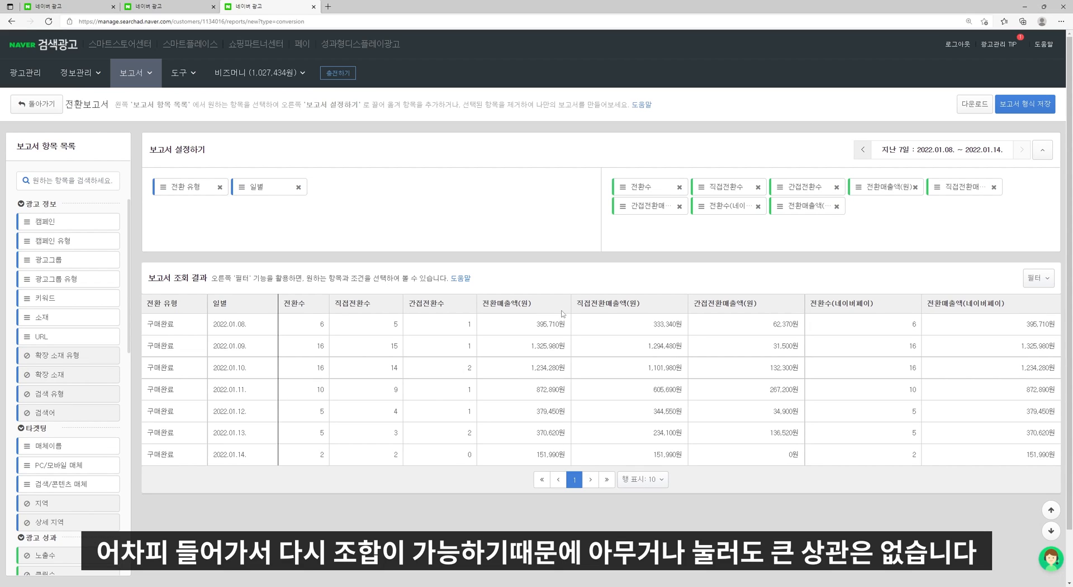
# - Set the report period to the last 90 days (지난 90일), briefly viewing the preceding 90-day period before returning
pyautogui.click(933, 153)
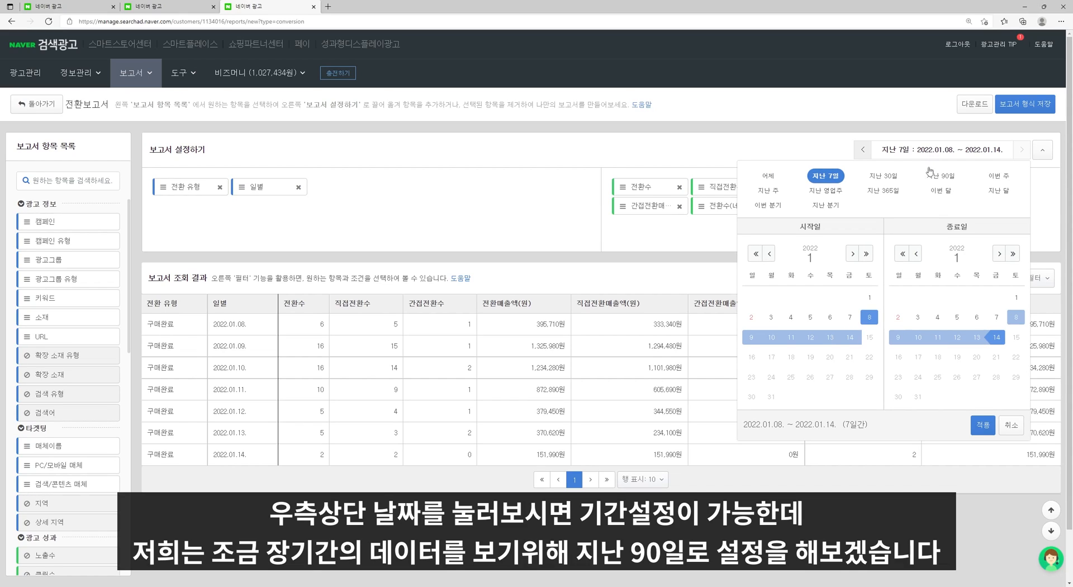
pyautogui.click(940, 175)
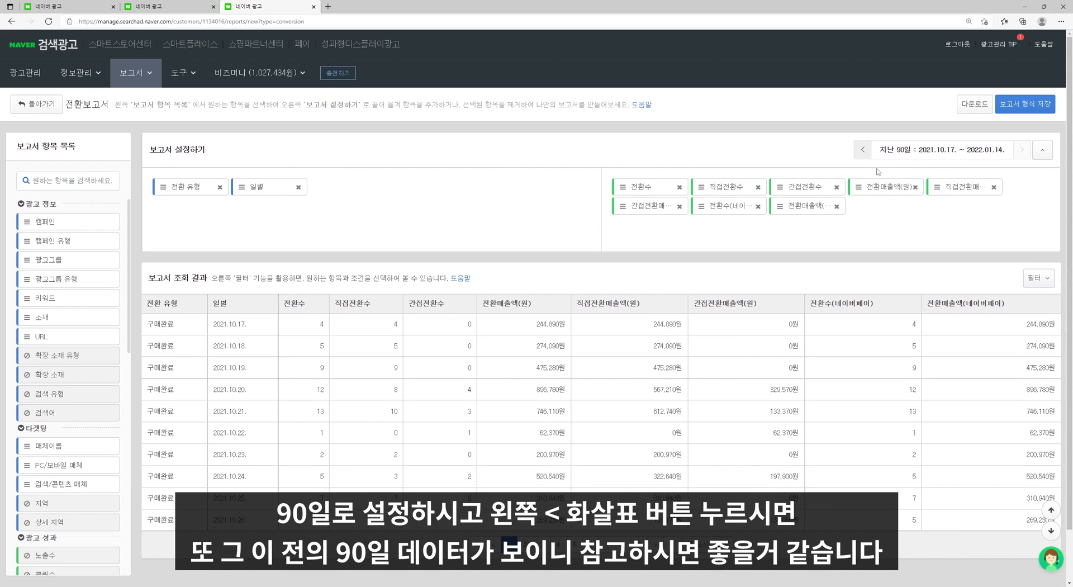
pyautogui.click(863, 151)
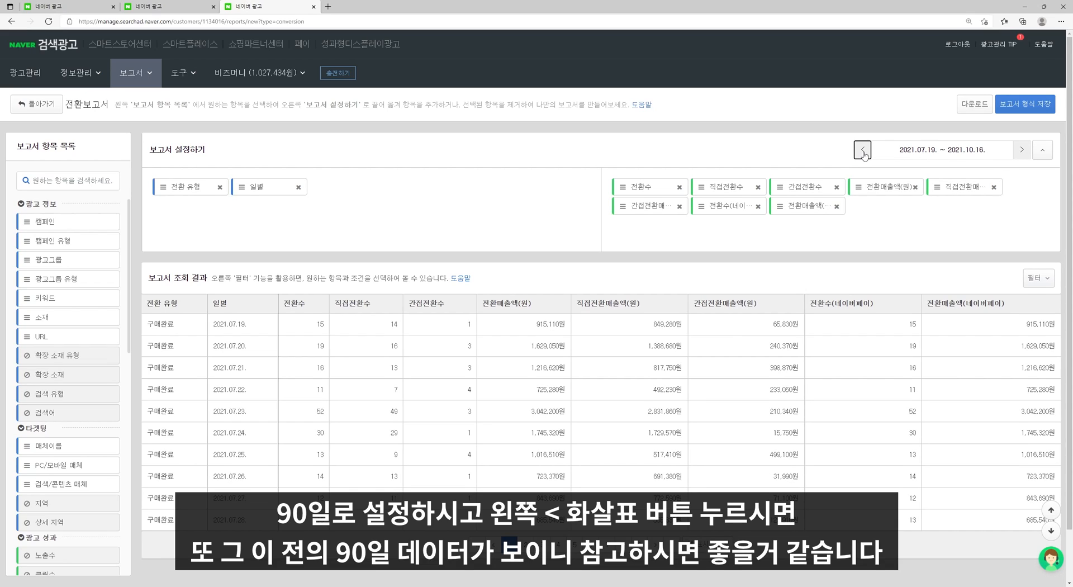
pyautogui.click(1021, 150)
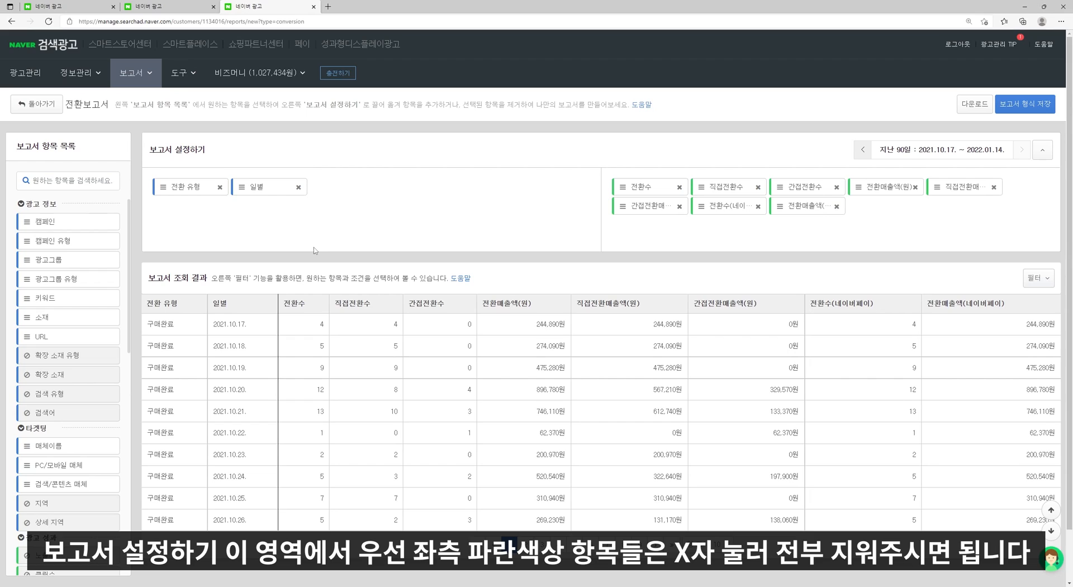
# - Replace the report's blue items 전환 유형 and 일별 with 캠페인 유형, 광고그룹 and 검색어
pyautogui.click(220, 187)
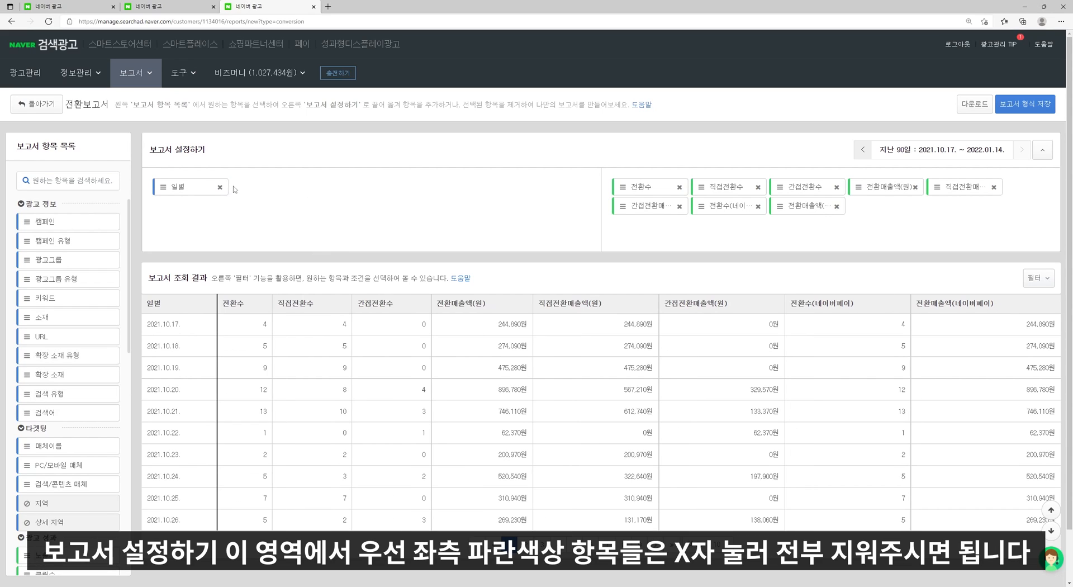
pyautogui.click(220, 188)
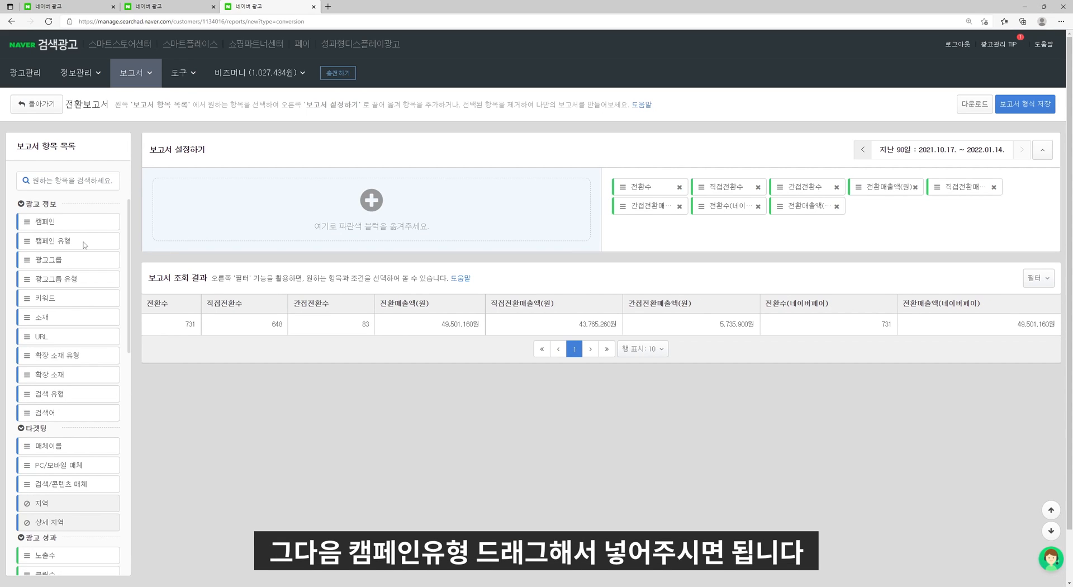
pyautogui.moveTo(84, 245); pyautogui.dragTo(240, 213)
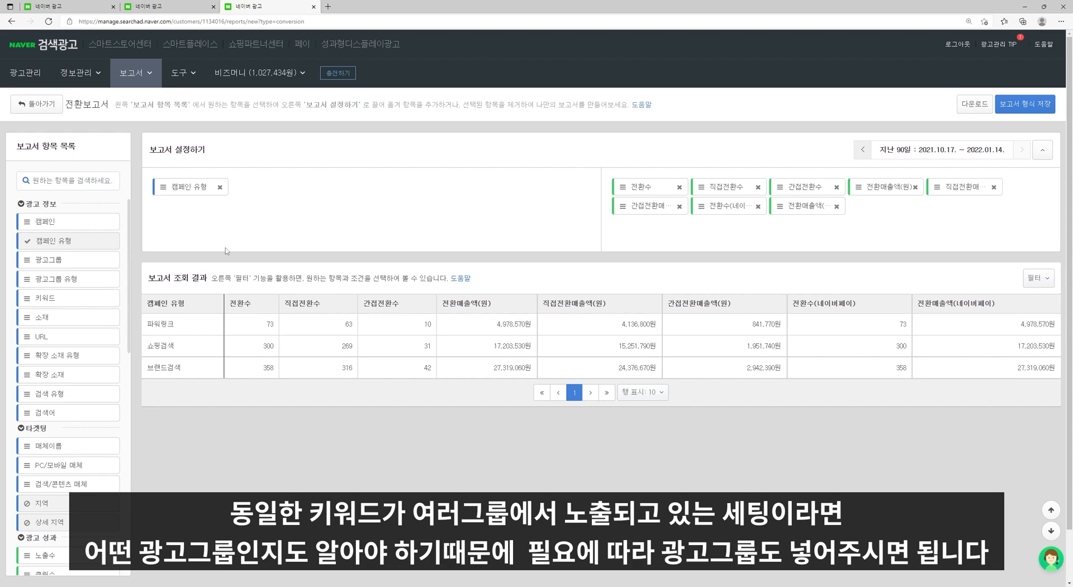
pyautogui.moveTo(43, 258); pyautogui.dragTo(268, 210)
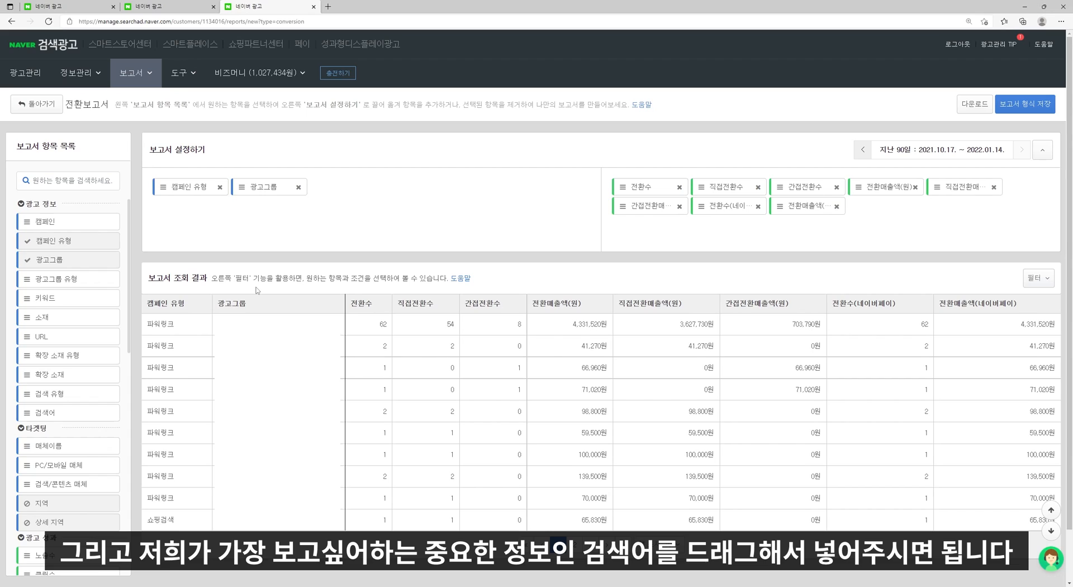
pyautogui.moveTo(44, 412); pyautogui.dragTo(372, 196)
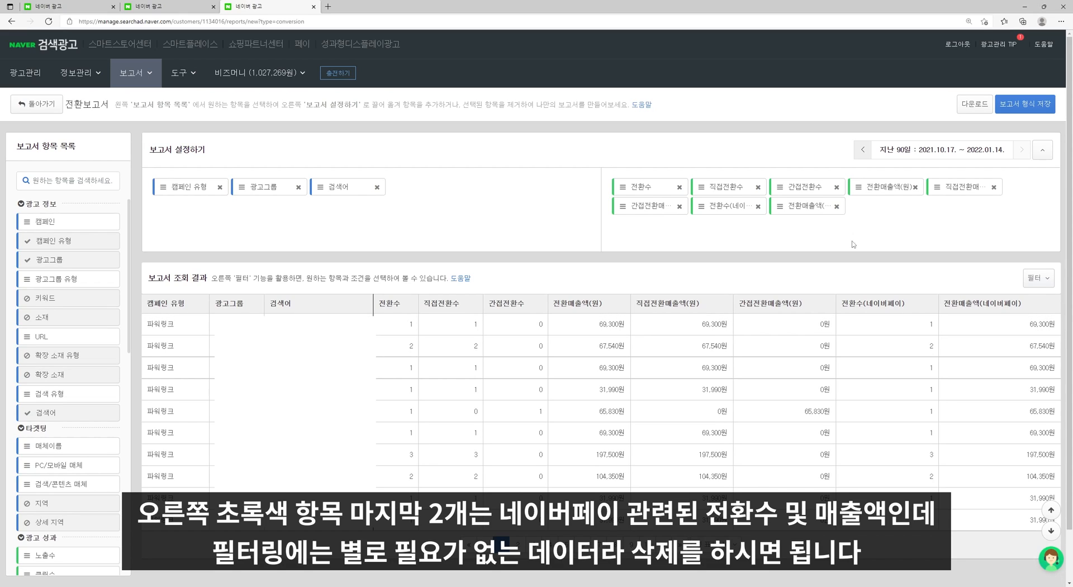
# - Remove the two 네이버페이 metrics from the report and add 클릭수, 총비용(VAT포함,원) and 광고수익률(%)
pyautogui.click(758, 205)
pyautogui.click(757, 206)
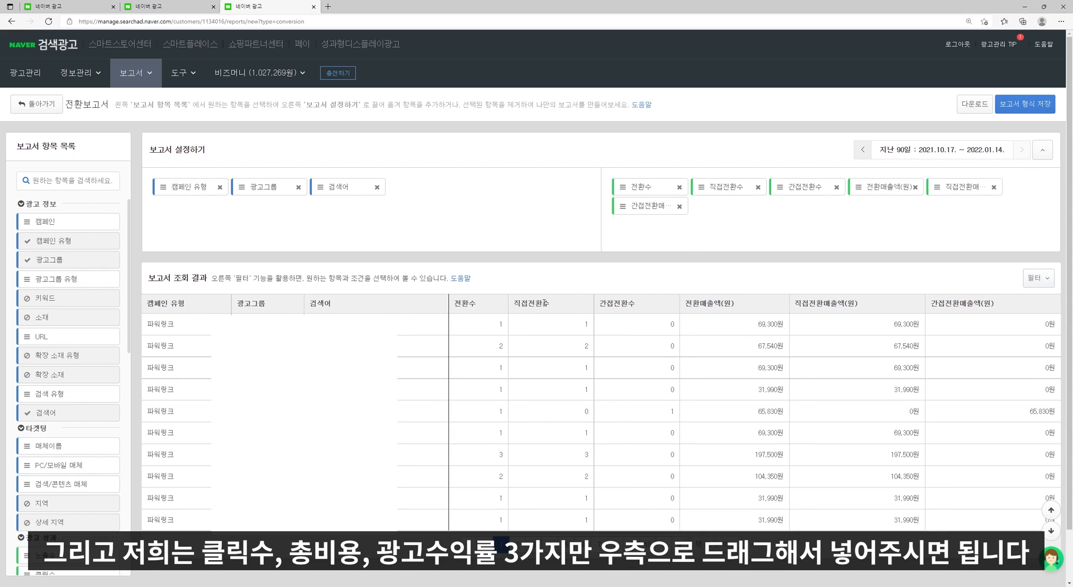
pyautogui.scroll(-5, 84, 291)
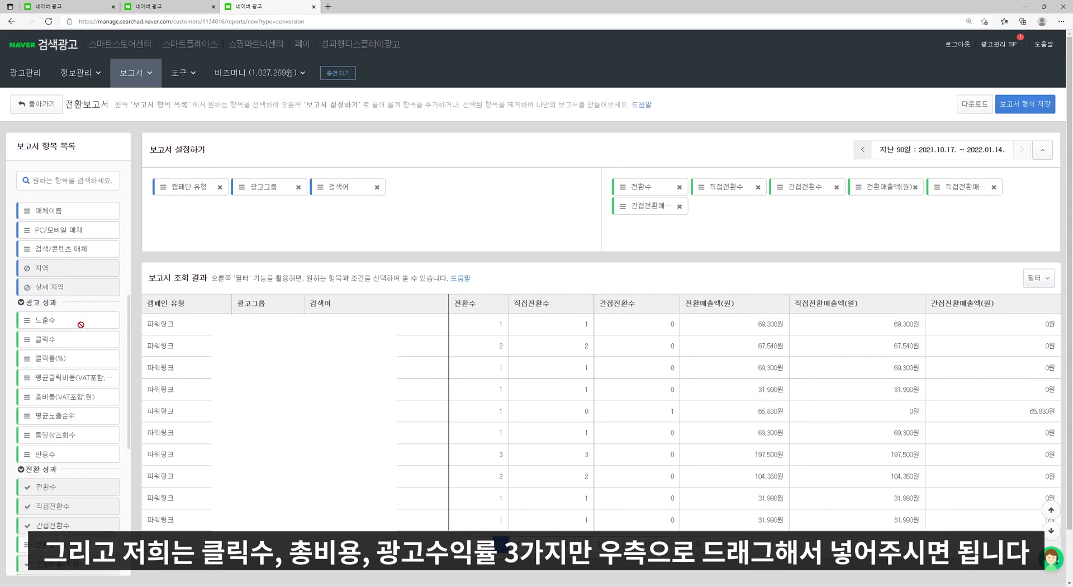
pyautogui.moveTo(84, 292); pyautogui.dragTo(655, 243)
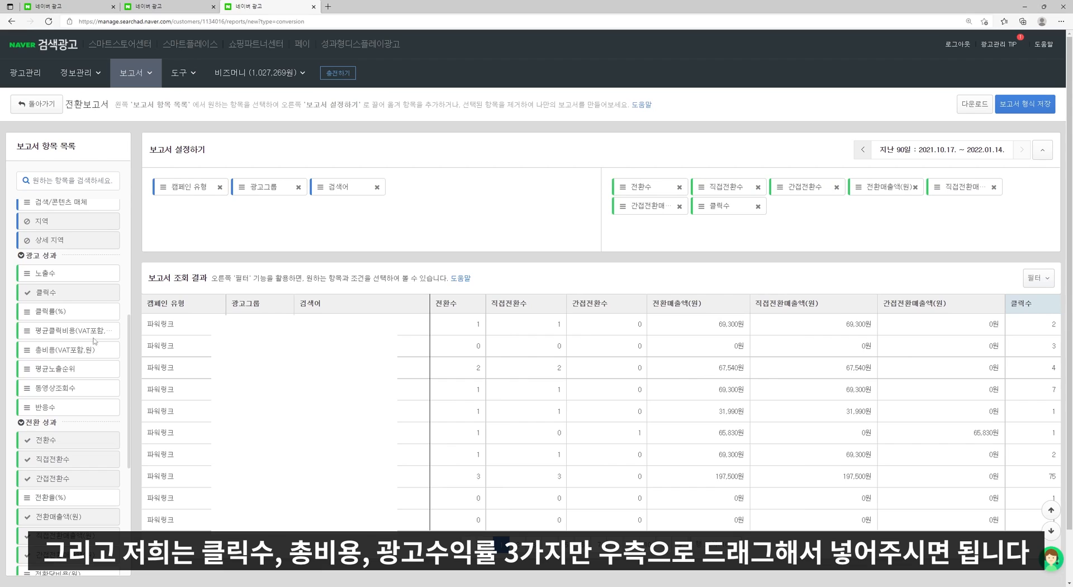
pyautogui.moveTo(62, 351); pyautogui.dragTo(834, 220)
pyautogui.scroll(-5, 51, 391)
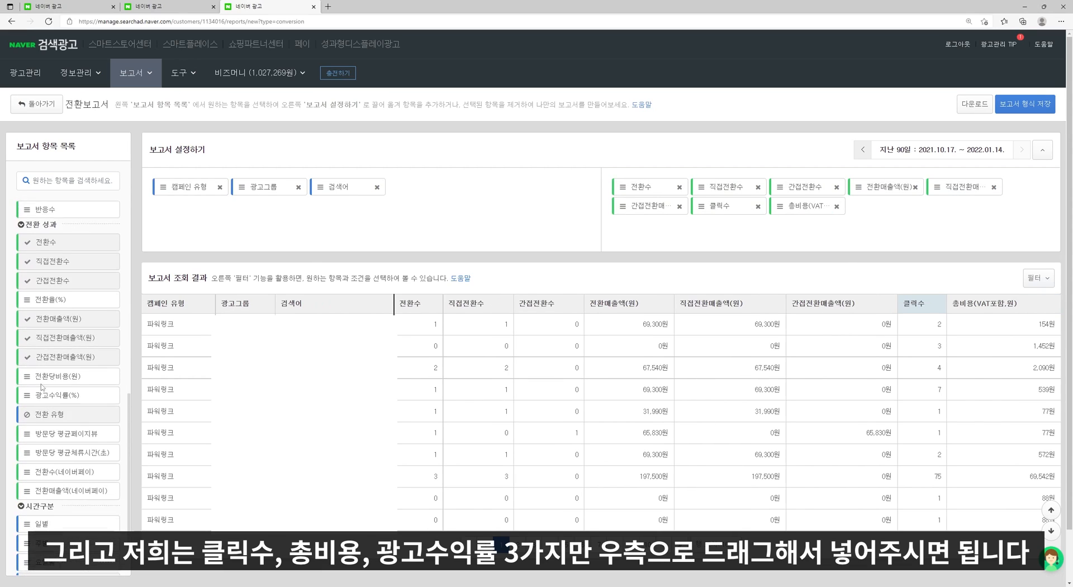
pyautogui.moveTo(58, 332); pyautogui.dragTo(822, 225)
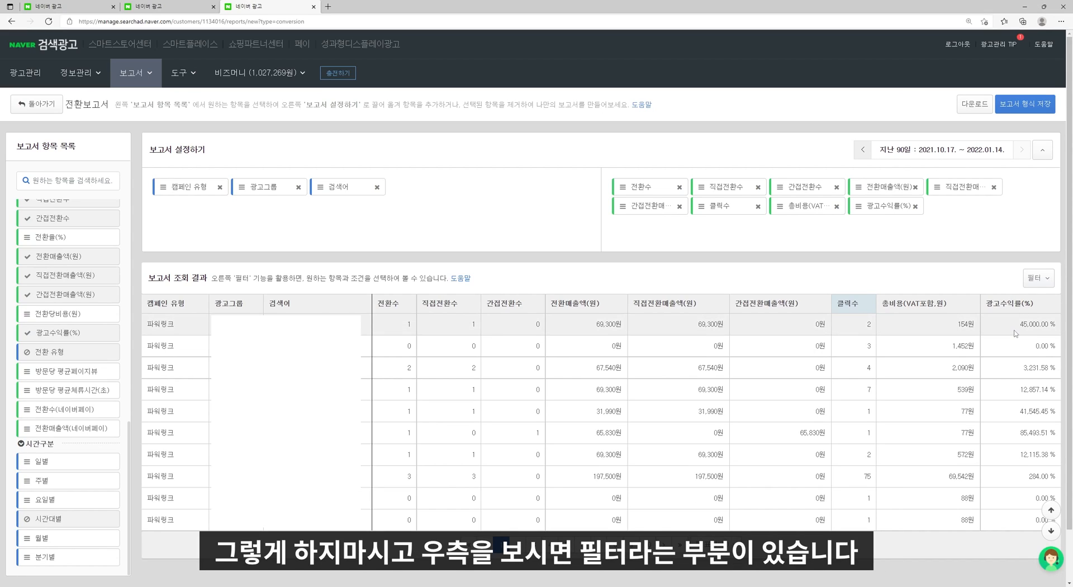
# - Create a report filter where 캠페인 유형 equals (다음과 같음) 쇼핑검색 and apply it
pyautogui.click(1035, 282)
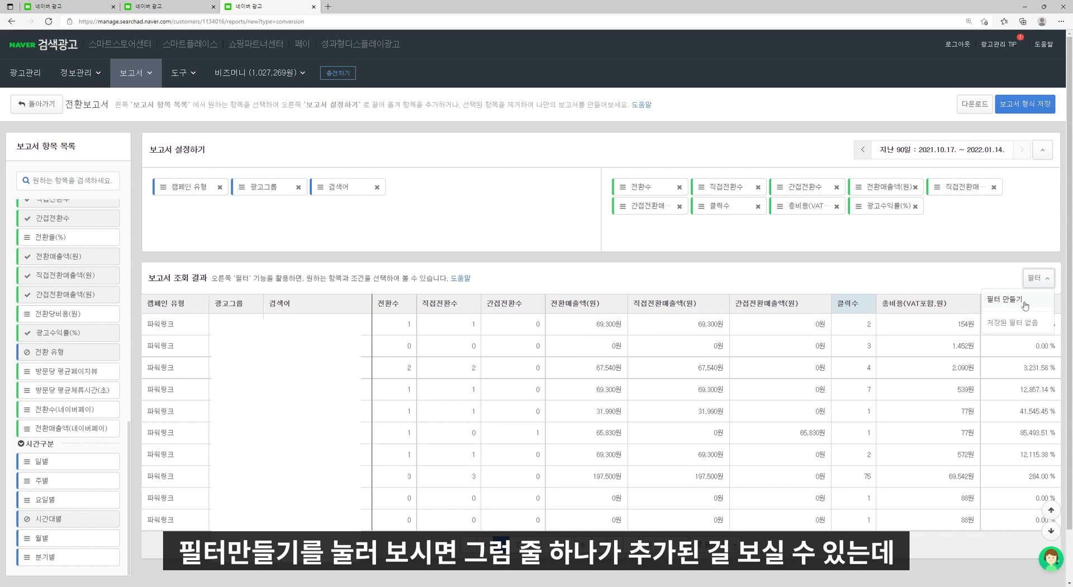
pyautogui.click(1021, 302)
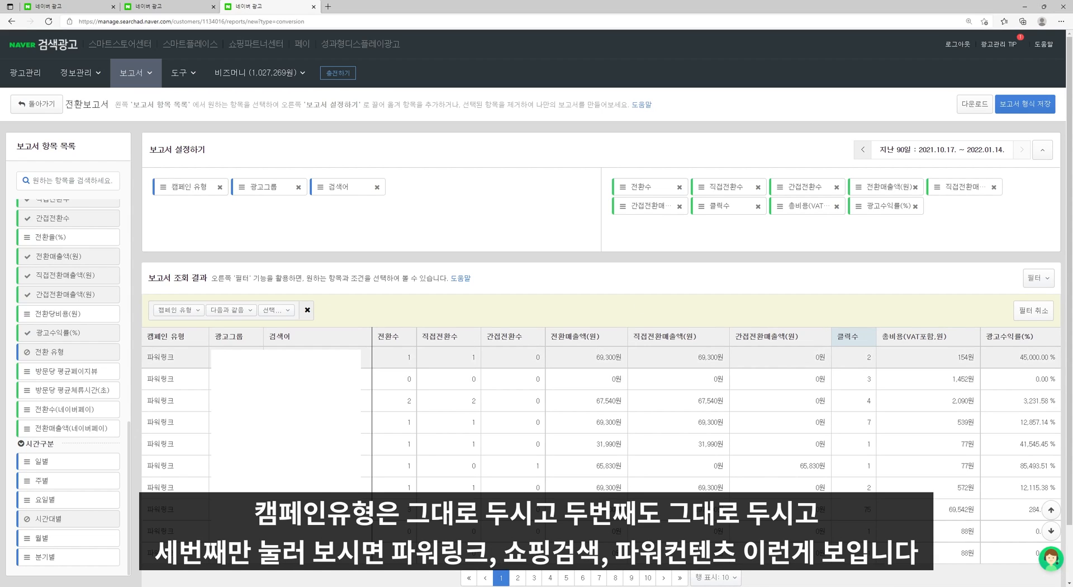
pyautogui.click(284, 313)
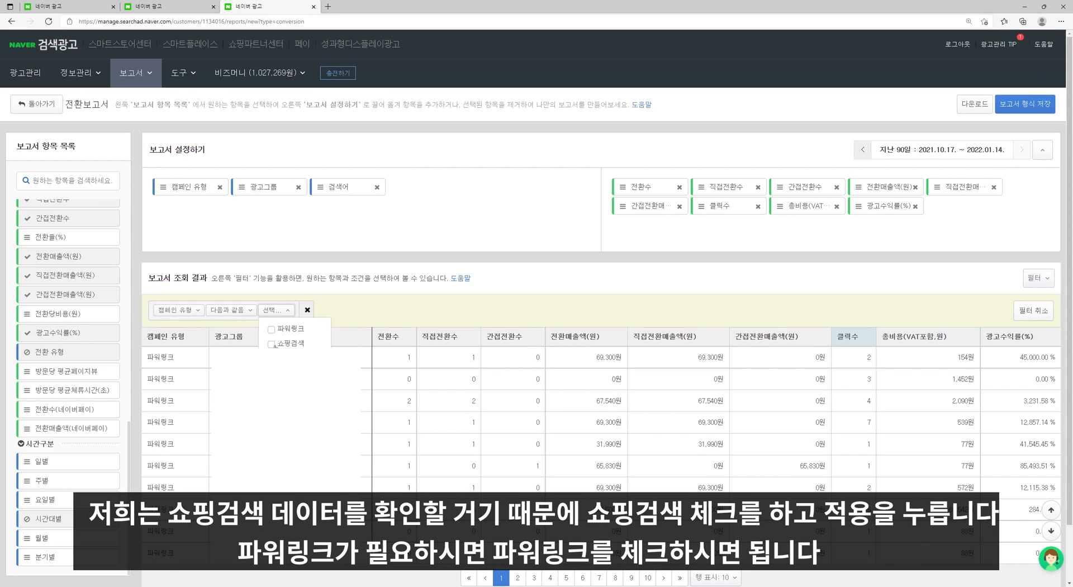
pyautogui.click(271, 344)
pyautogui.click(311, 311)
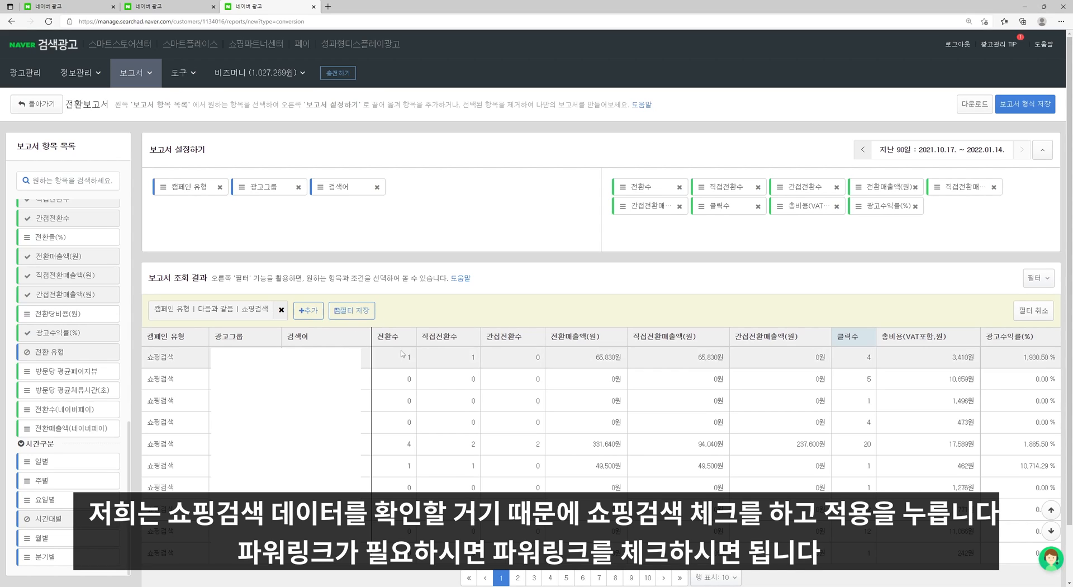
# - Add and apply a second filter condition for 광고수익률(%) less than (< 보다 작음) 300
pyautogui.click(313, 312)
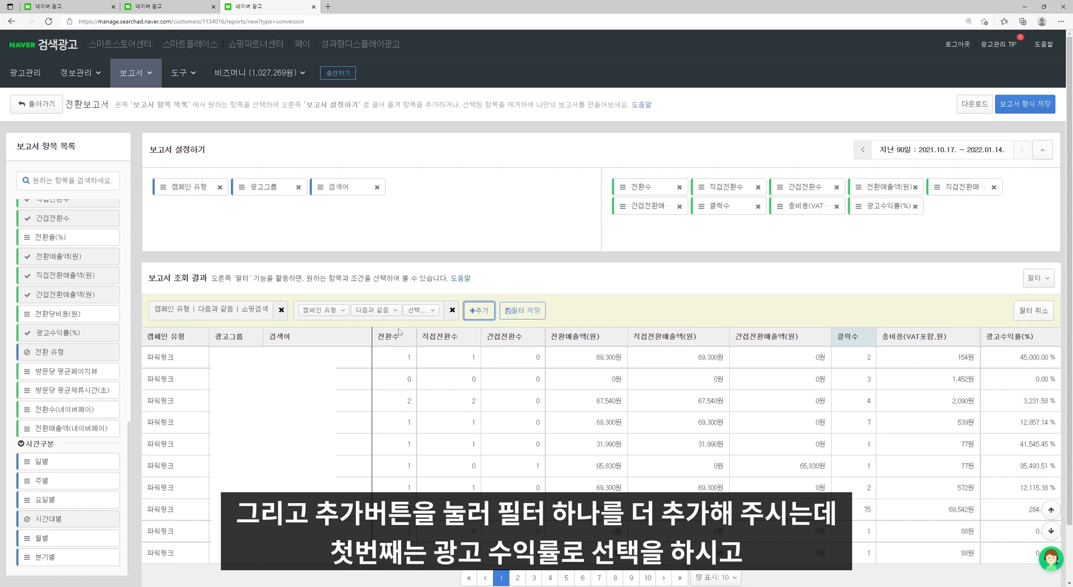
pyautogui.click(323, 310)
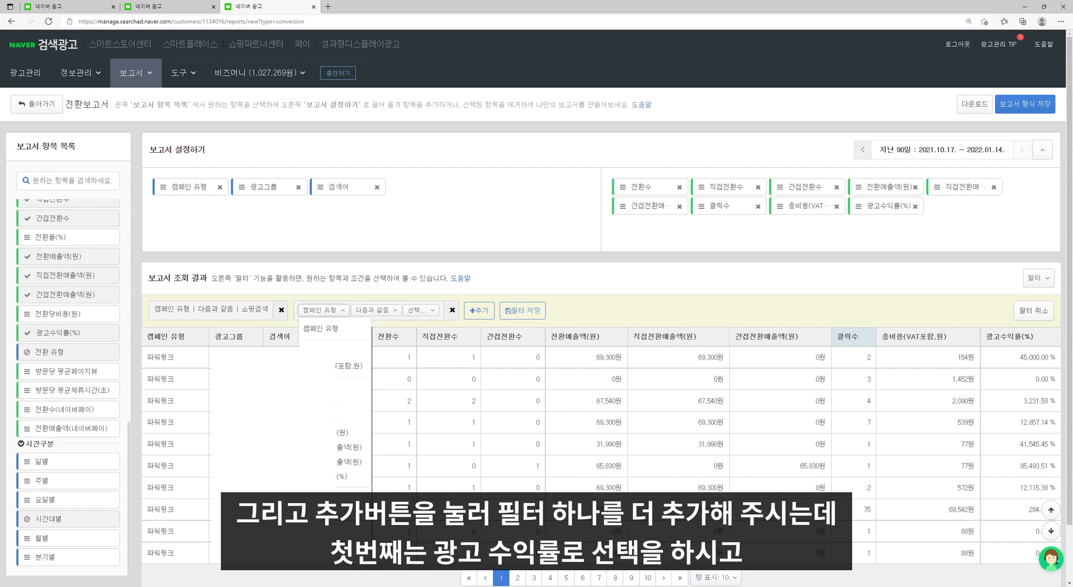
pyautogui.click(342, 476)
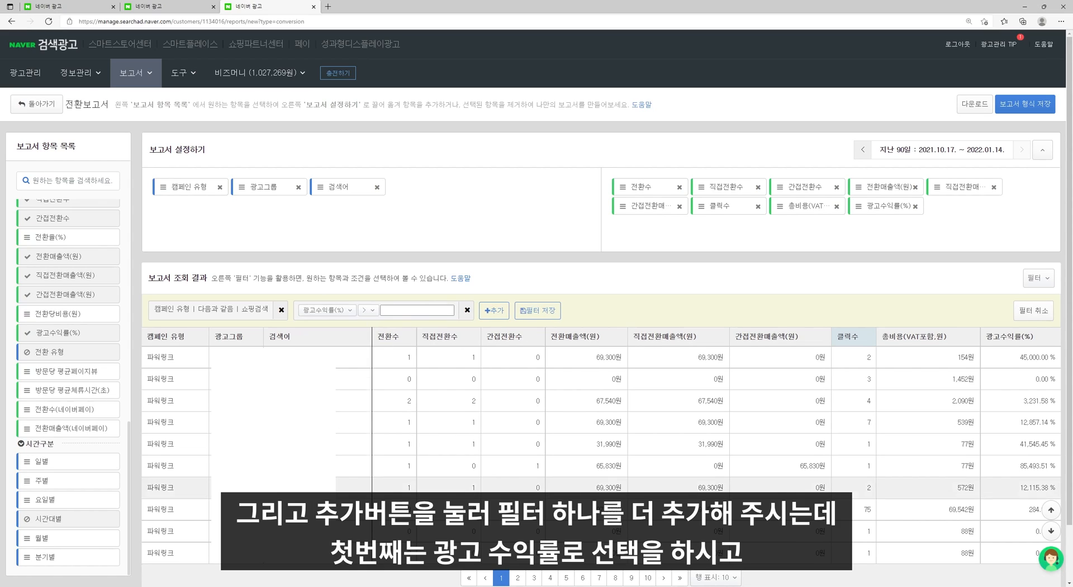
pyautogui.click(373, 311)
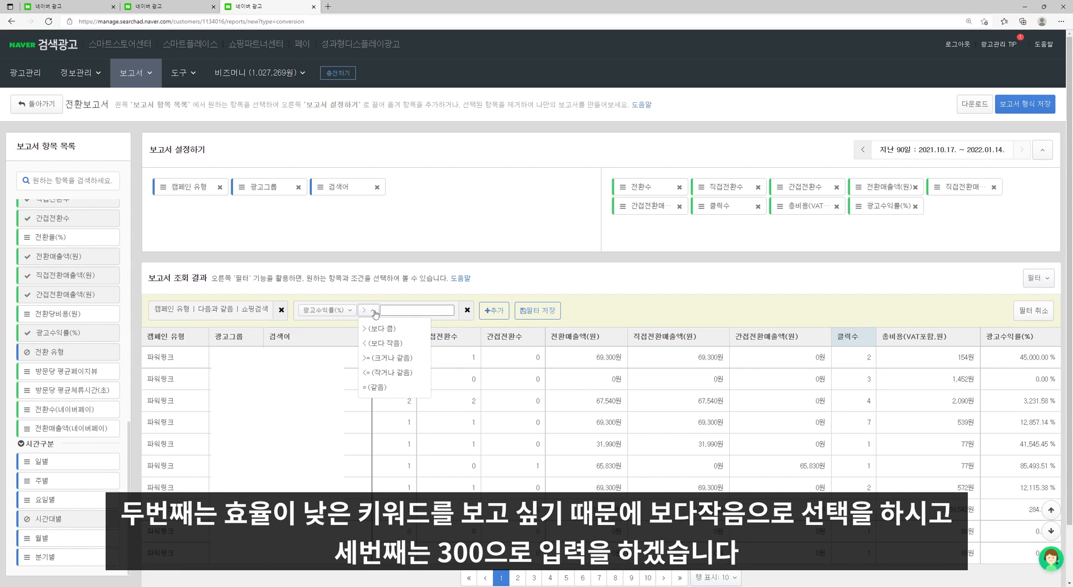
pyautogui.click(388, 342)
pyautogui.click(410, 306)
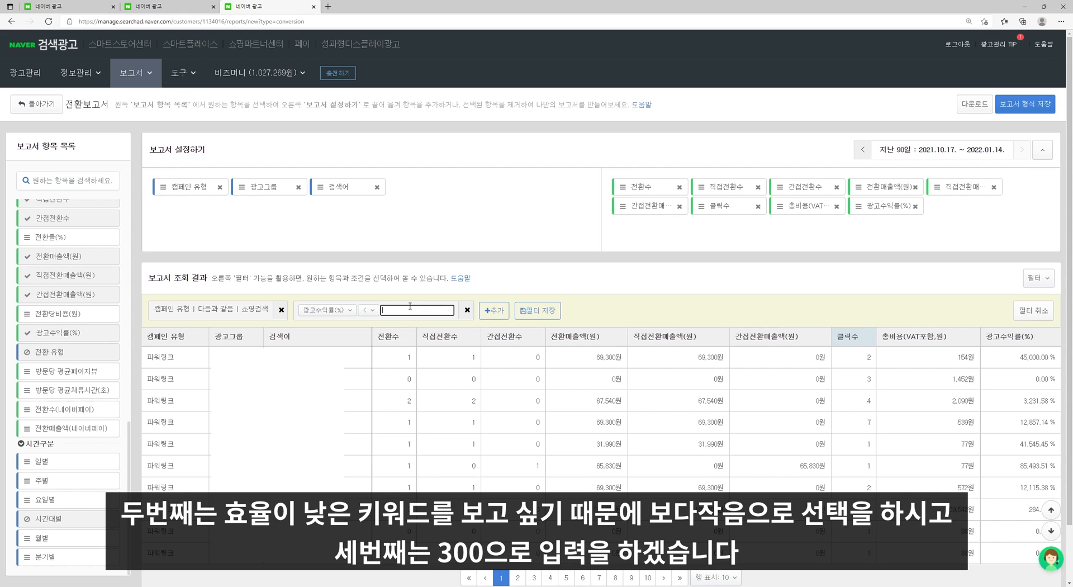
pyautogui.write('300')
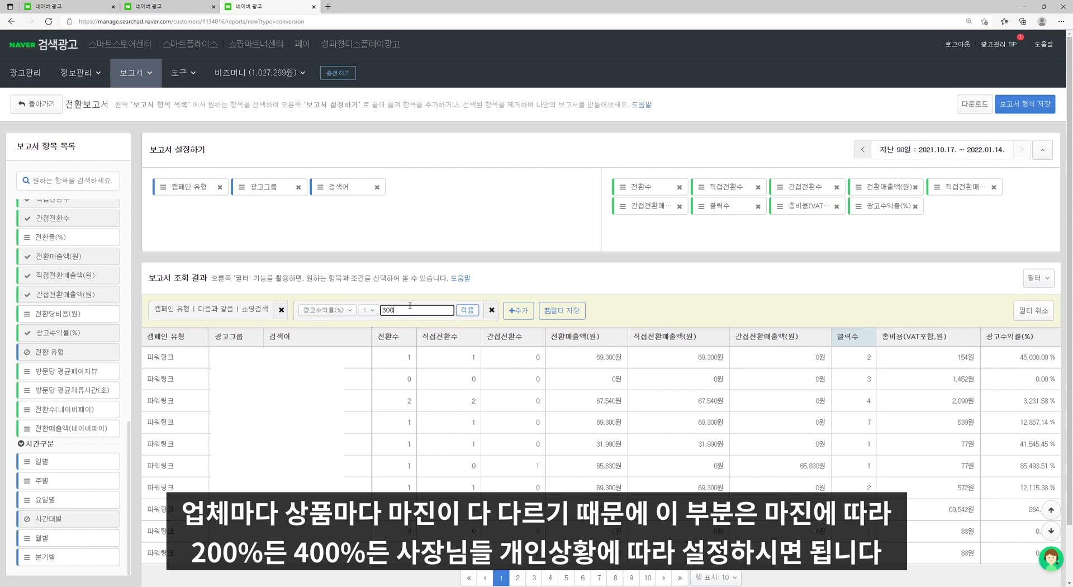
pyautogui.click(467, 310)
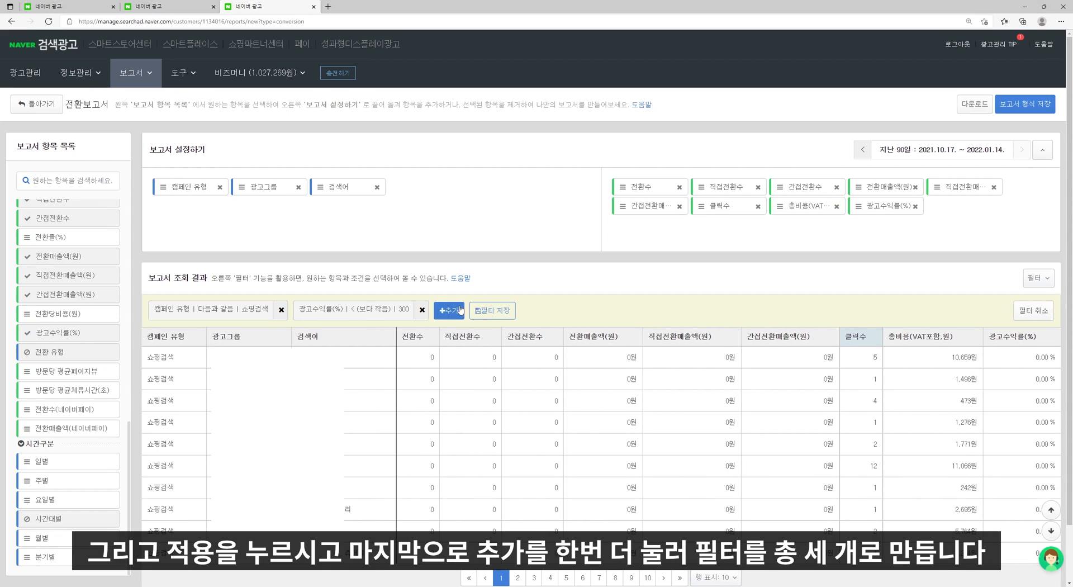
# - Add and apply a third filter condition for 클릭수 greater than (> 보다 큼) 100
pyautogui.click(457, 311)
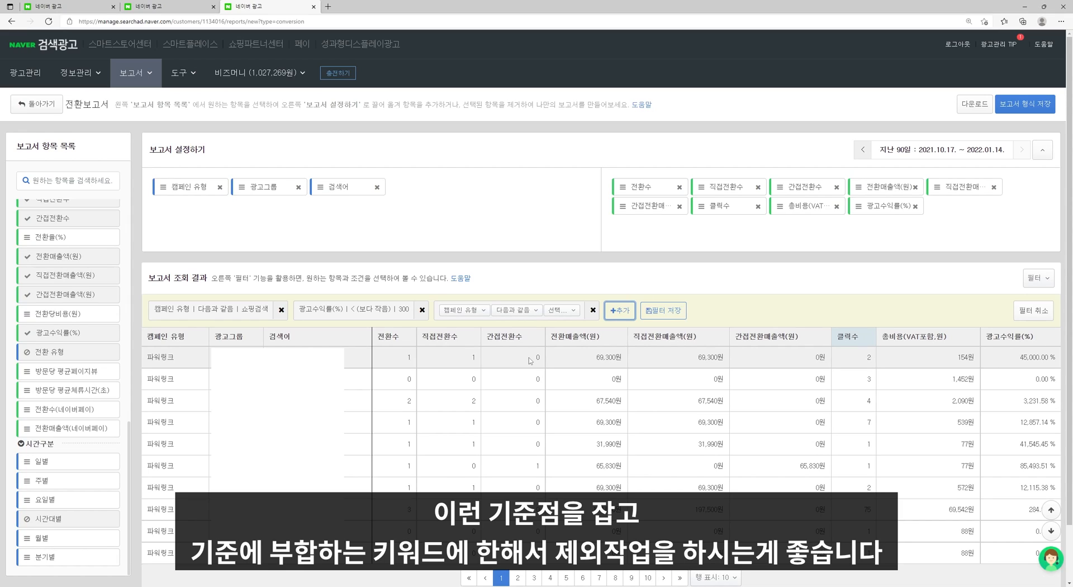
pyautogui.click(477, 314)
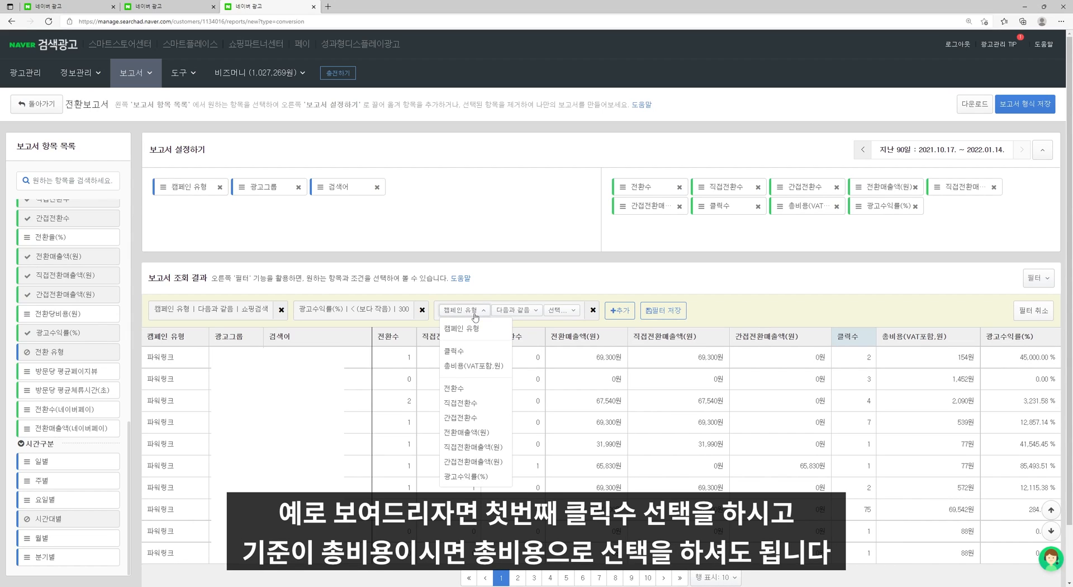
pyautogui.click(462, 358)
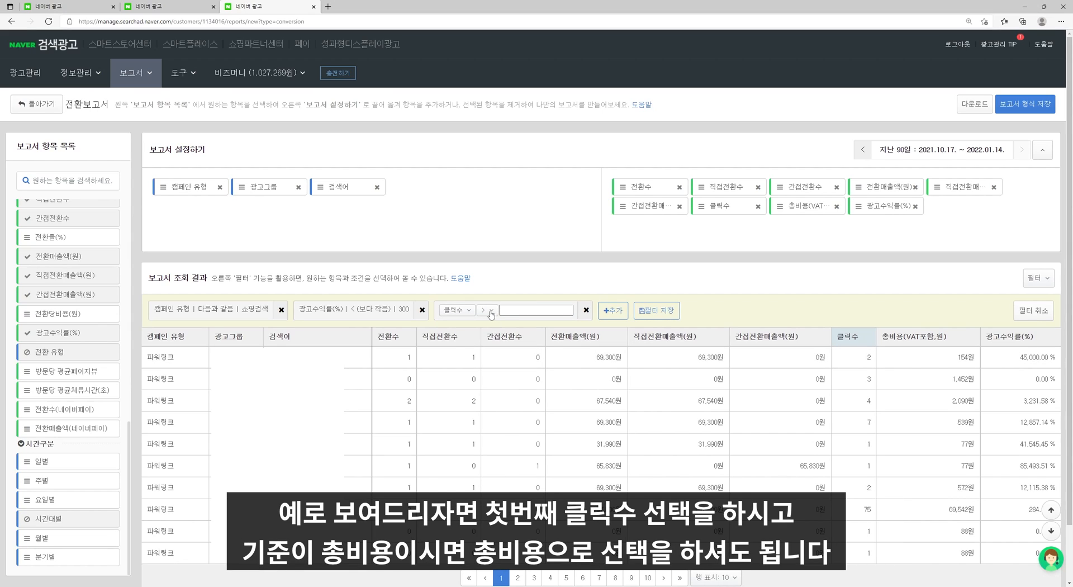
pyautogui.click(463, 313)
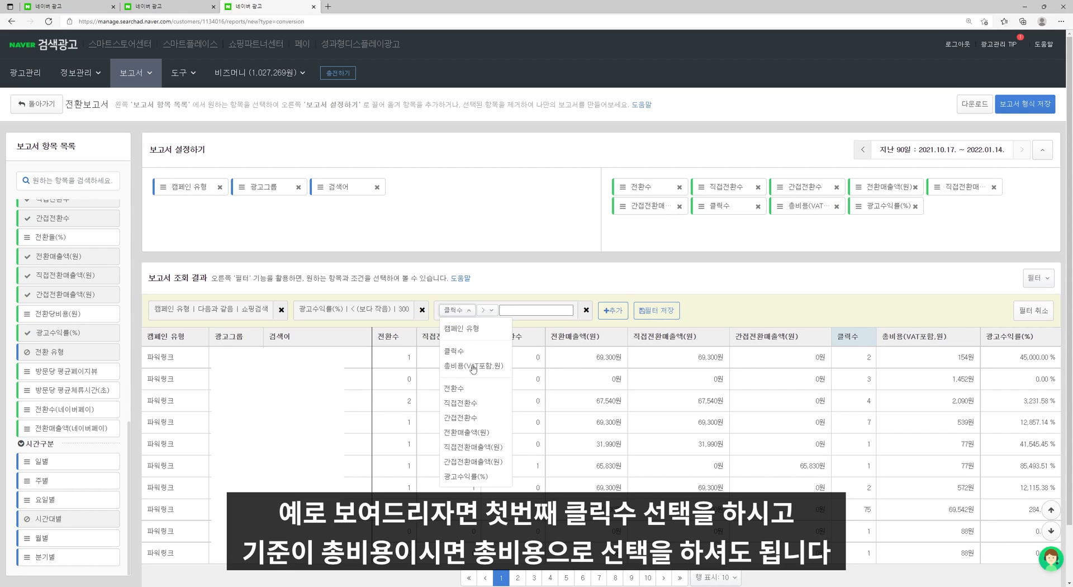
pyautogui.click(506, 310)
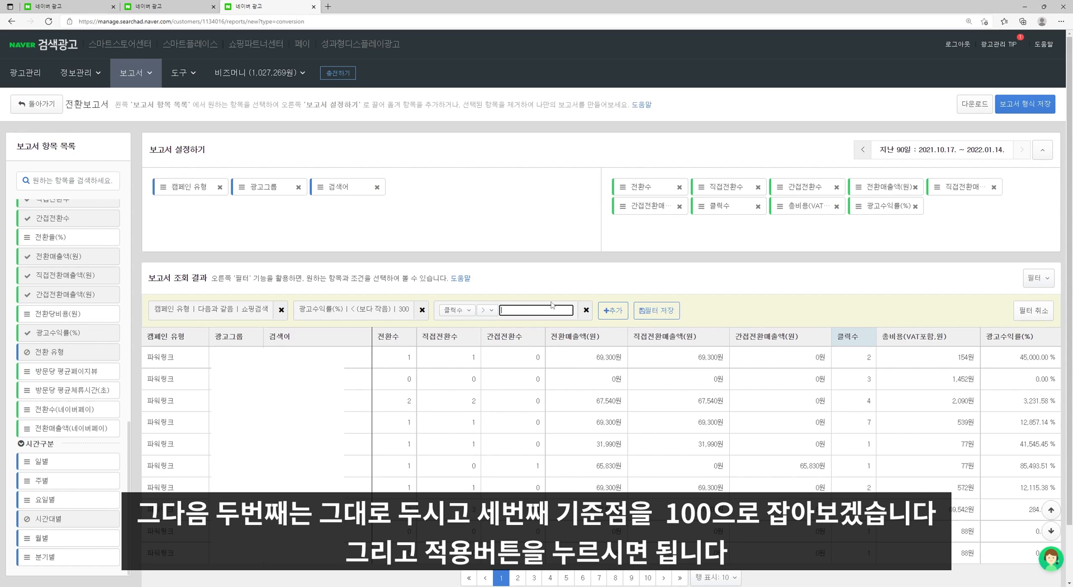
pyautogui.write('100')
pyautogui.click(586, 309)
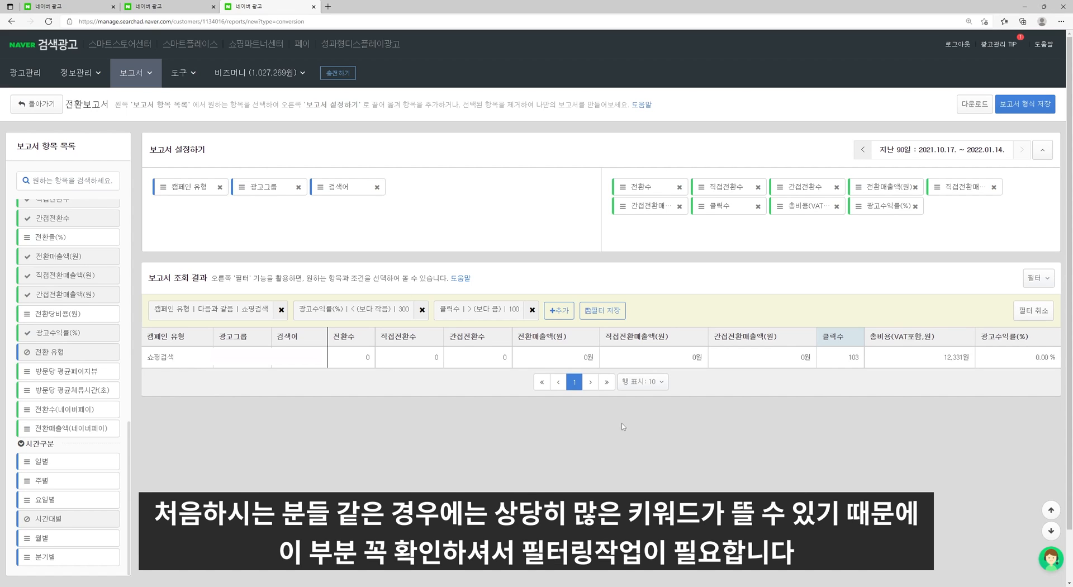
# - Open the 보고서 형식 저장하기 dialog for saving the current report format
pyautogui.click(1028, 106)
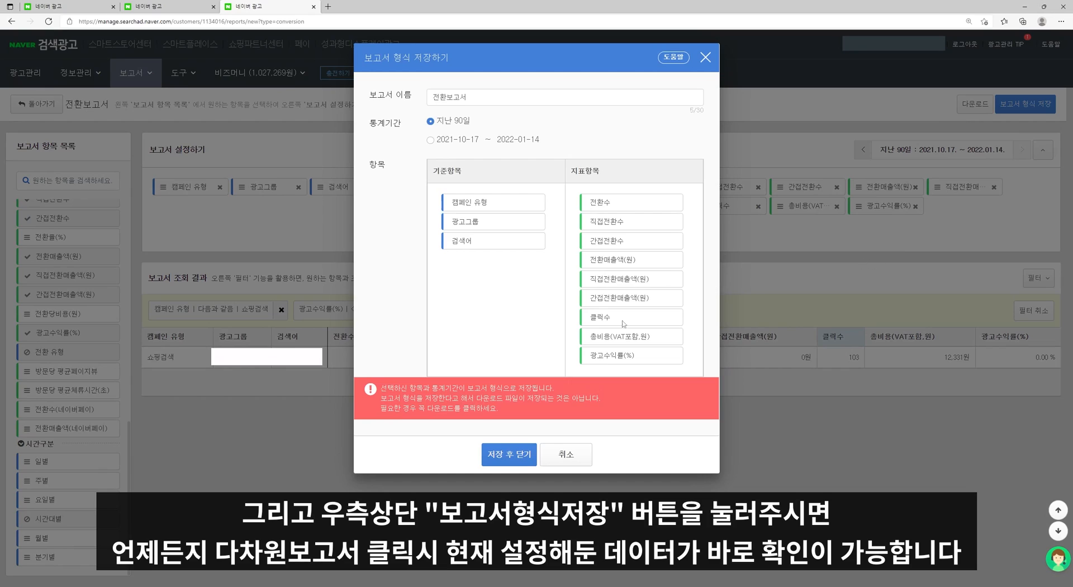